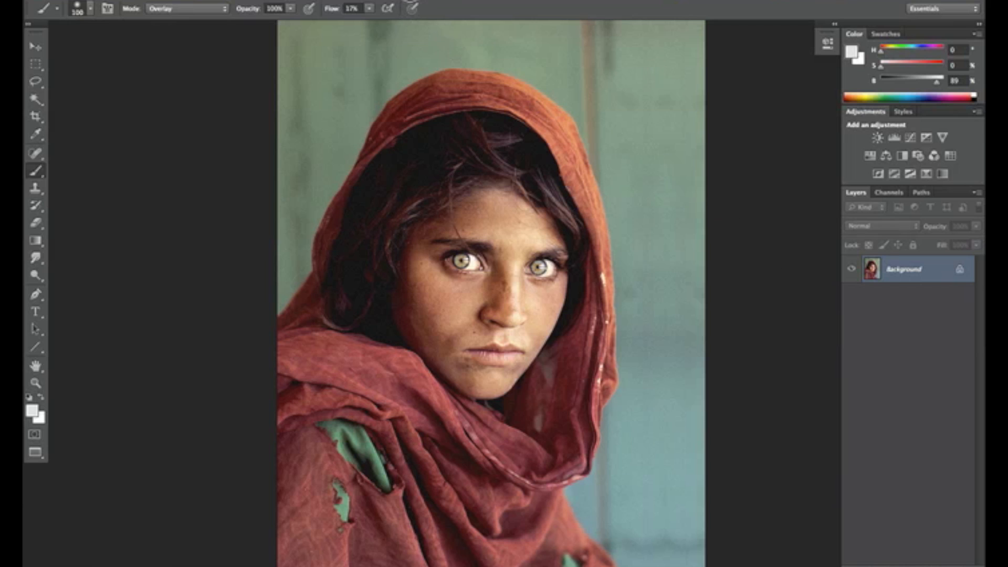
Step: Show the Actions panel and place it beside the portrait
left_click(409, 0)
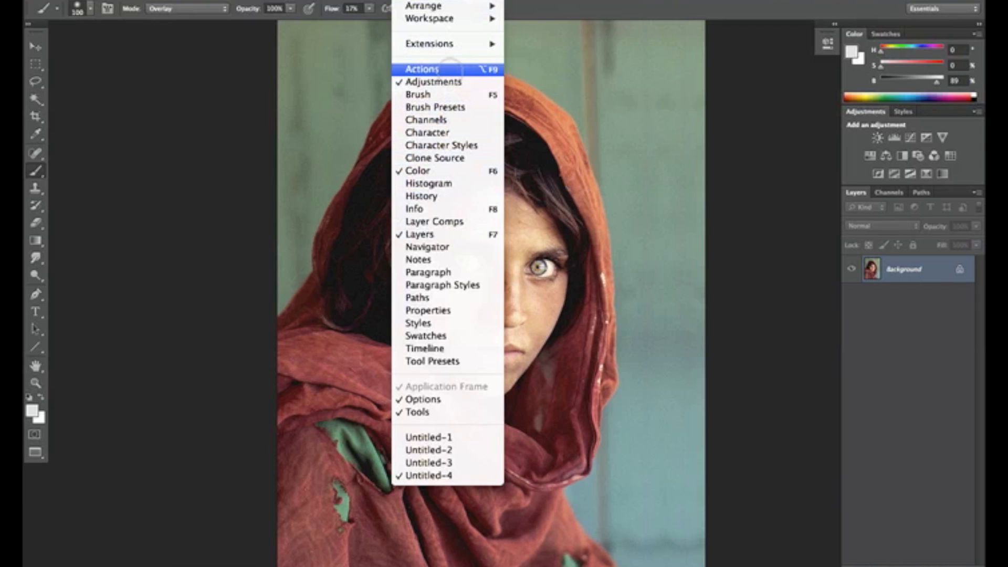
left_click(447, 69)
left_click_drag(749, 104, 747, 75)
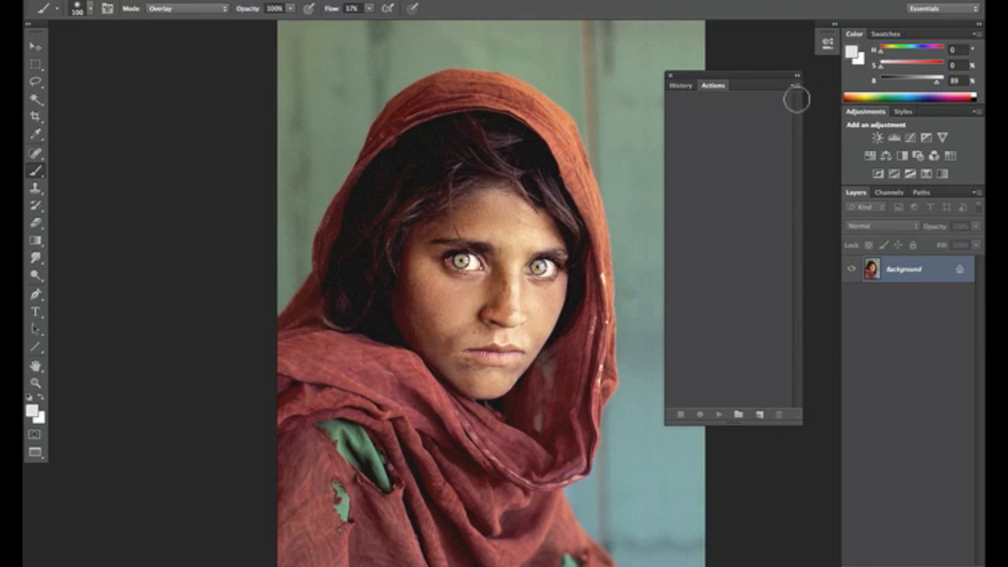
Step: Load the action file pit.atn from the action pit folder into the Actions panel
left_click(794, 86)
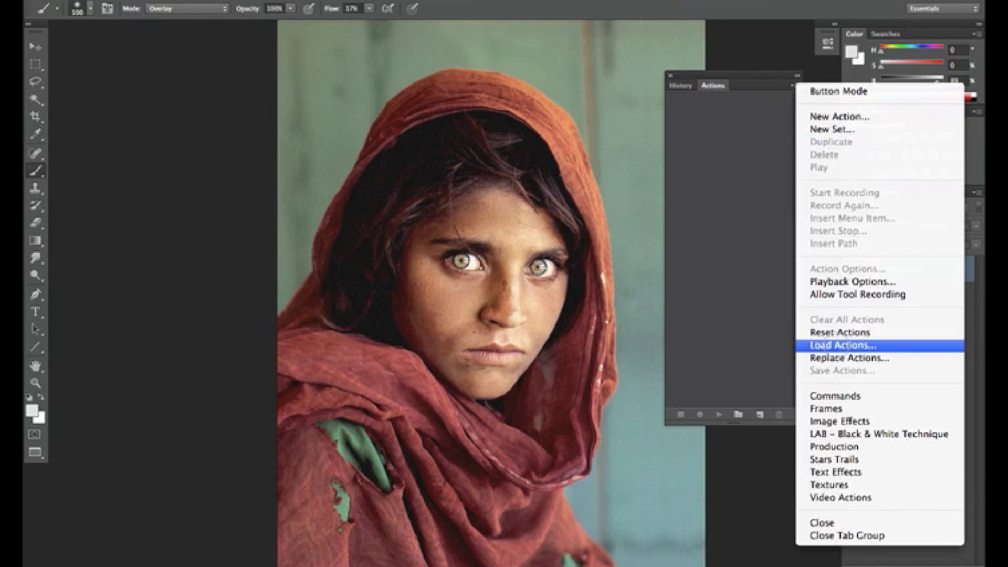
left_click(839, 345)
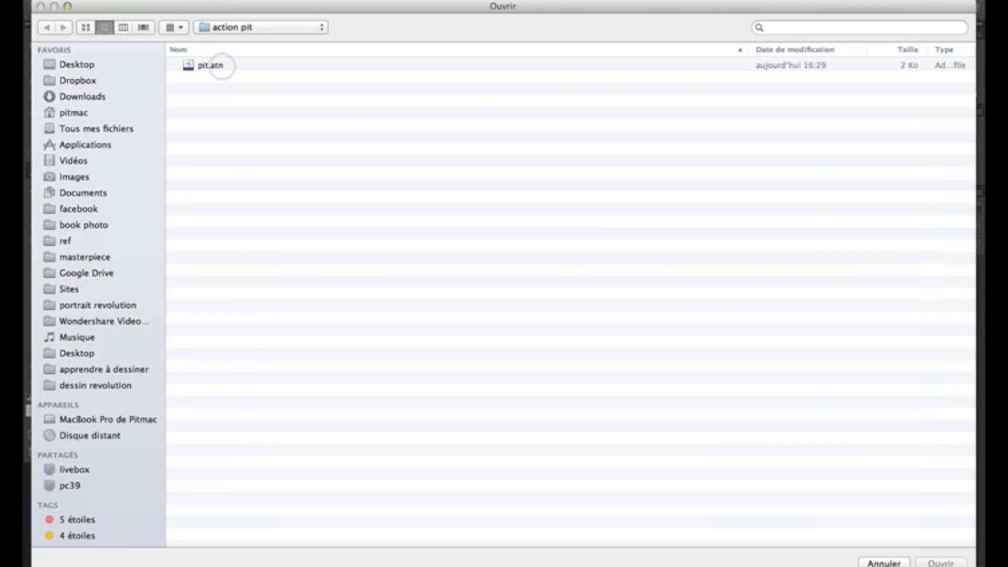
left_click(210, 66)
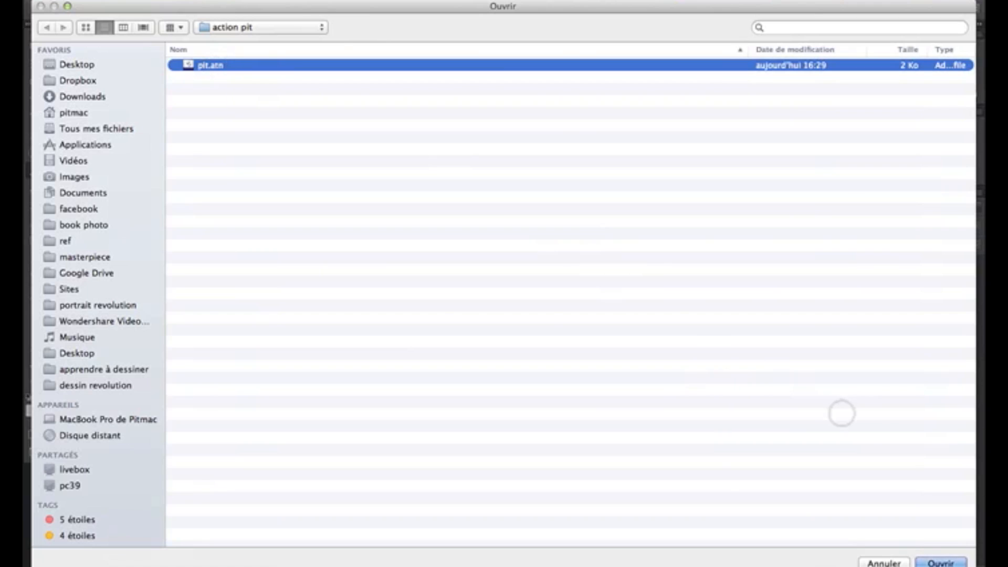
left_click(948, 560)
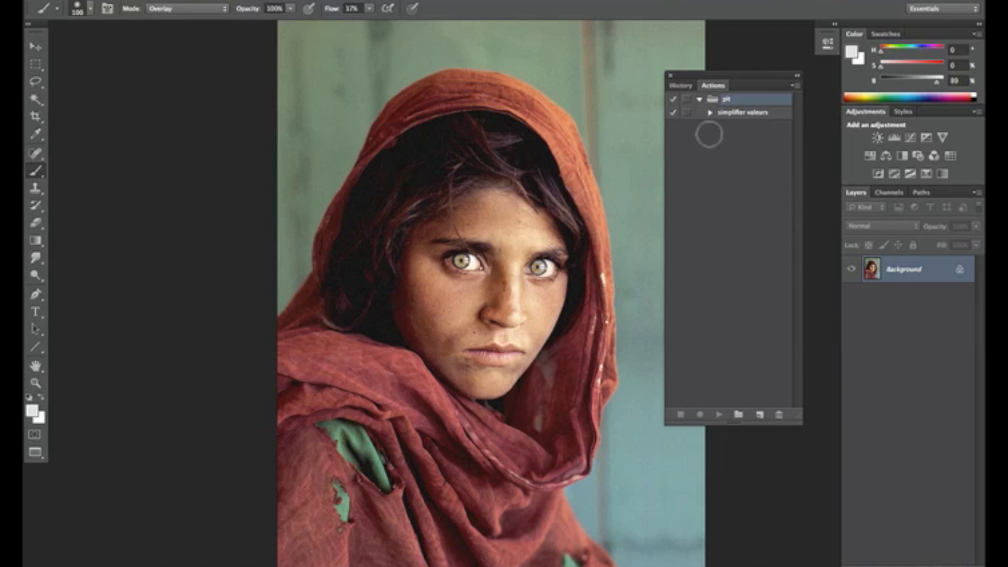
Step: Enable the dialog display for all commands of the simplifier valeurs action in the pit set
left_click(699, 100)
left_click(699, 100)
left_click(700, 99)
left_click(699, 99)
left_click(686, 112)
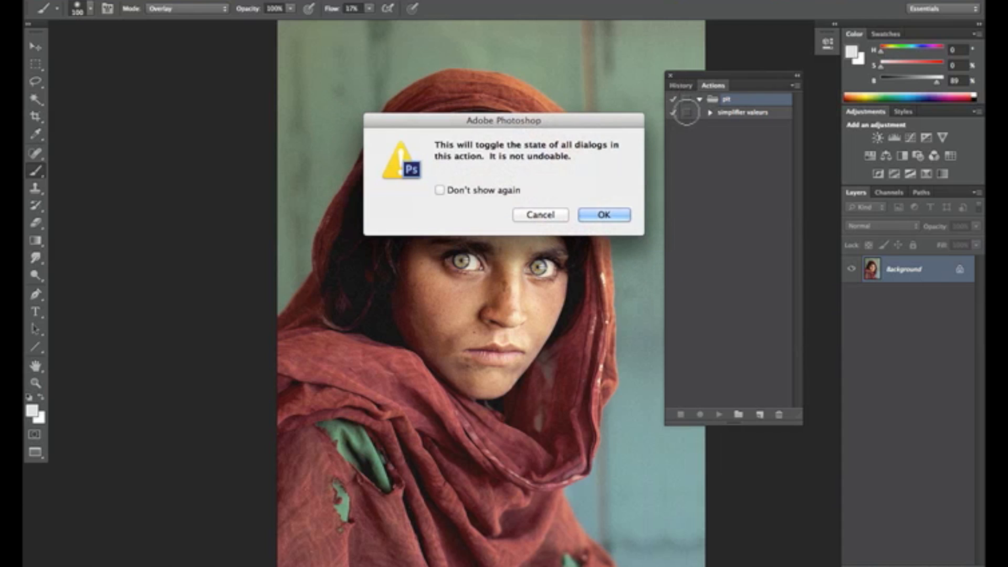
left_click(604, 214)
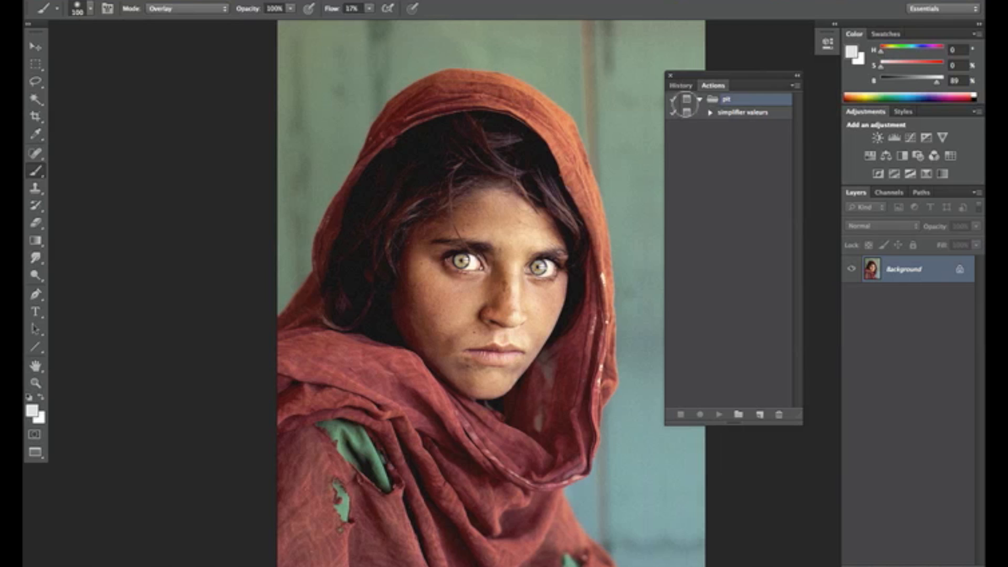
Step: Review the commands inside simplifier valeurs, and switch the Actions panel to Button Mode, placed closer to the Layers panel
left_click(732, 113)
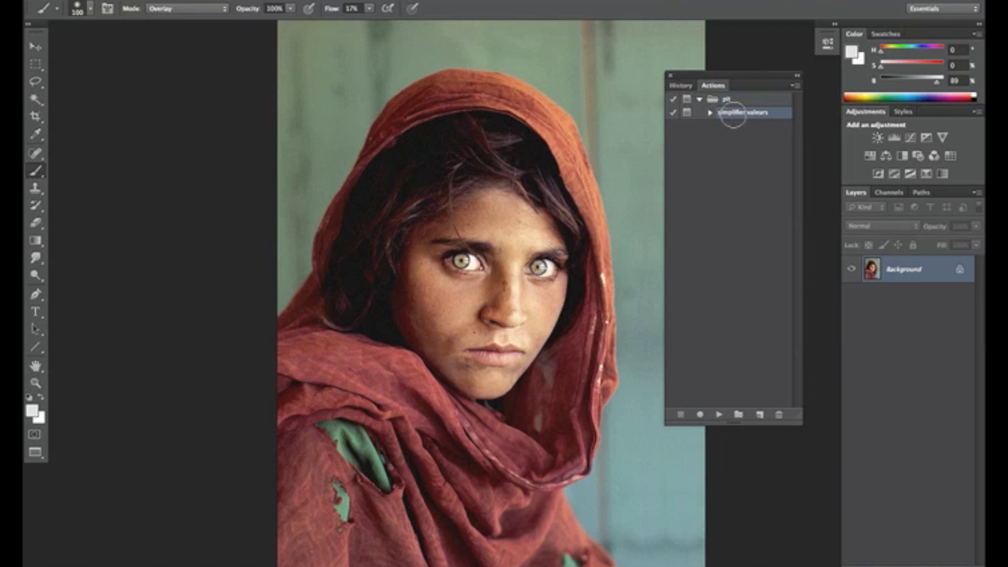
left_click(710, 112)
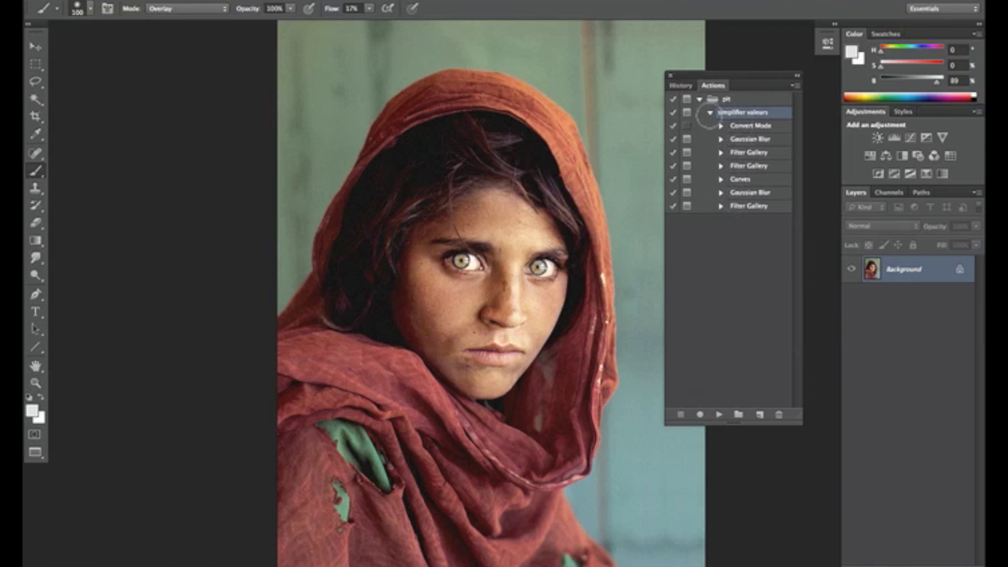
left_click(710, 112)
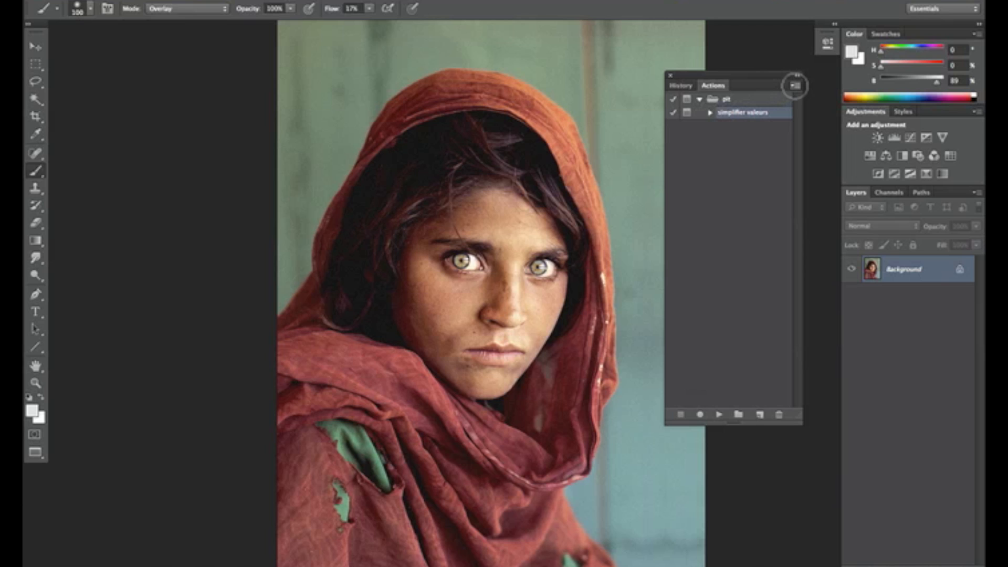
left_click(794, 86)
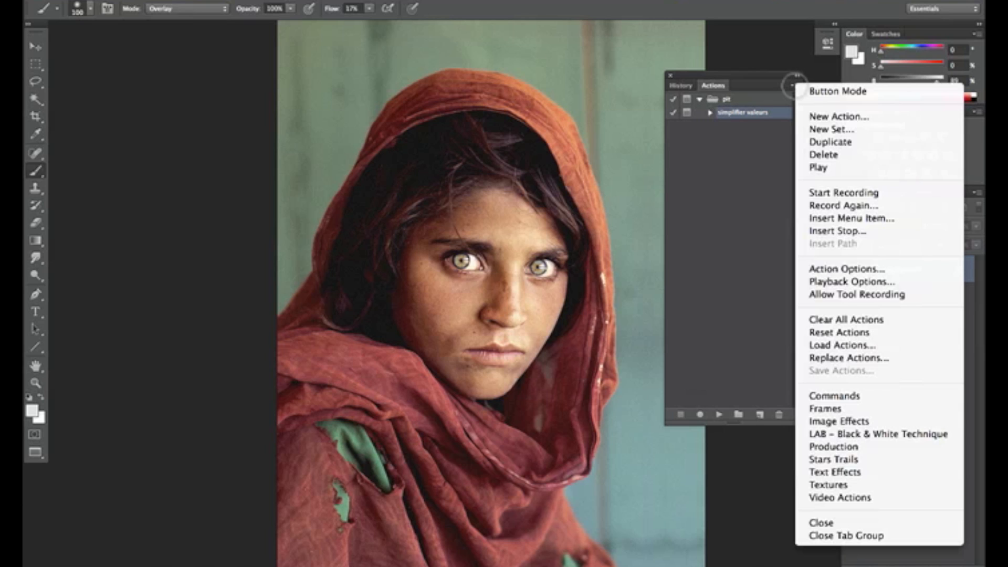
left_click(812, 90)
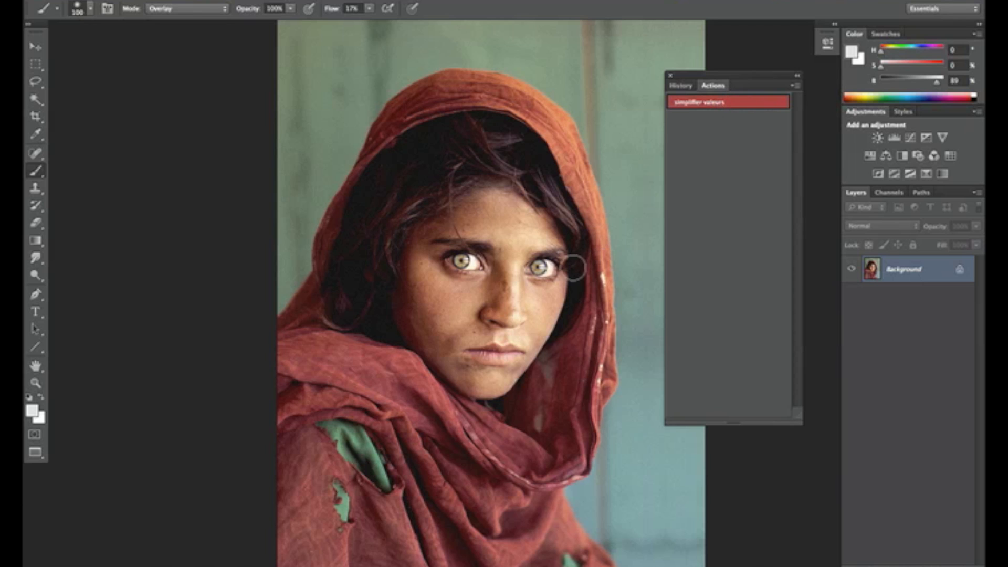
left_click_drag(749, 74, 783, 125)
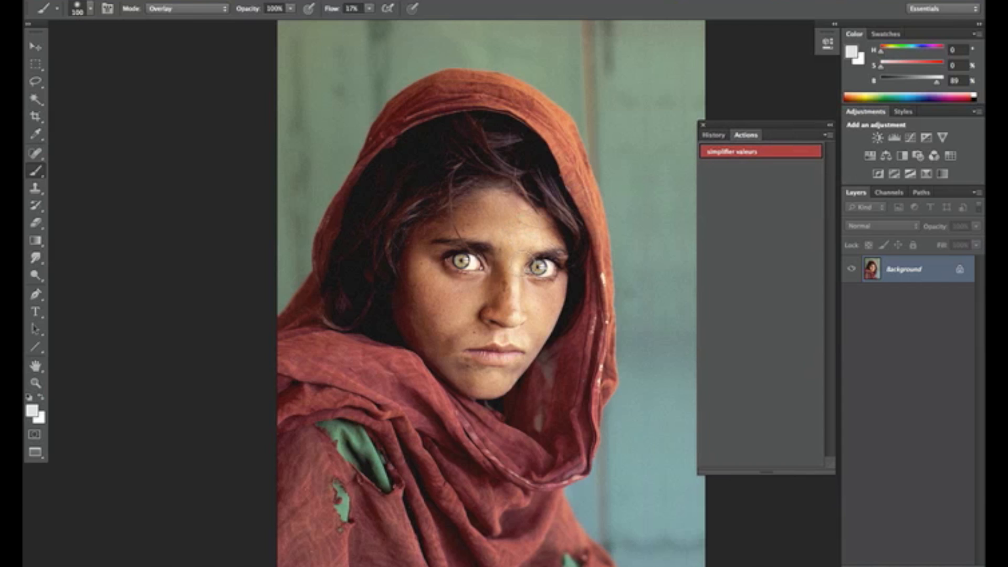
Step: Run the simplifier valeurs action on the portrait and apply its Gaussian Blur with a radius of 5,2 pixels
scroll(530, 262, "up", 1)
scroll(544, 265, "down", 1)
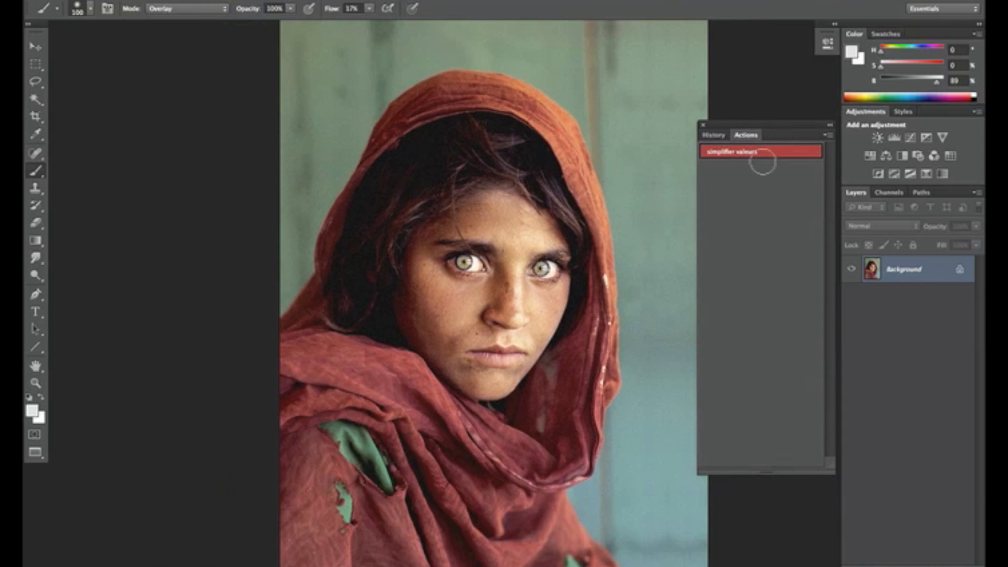
left_click(767, 152)
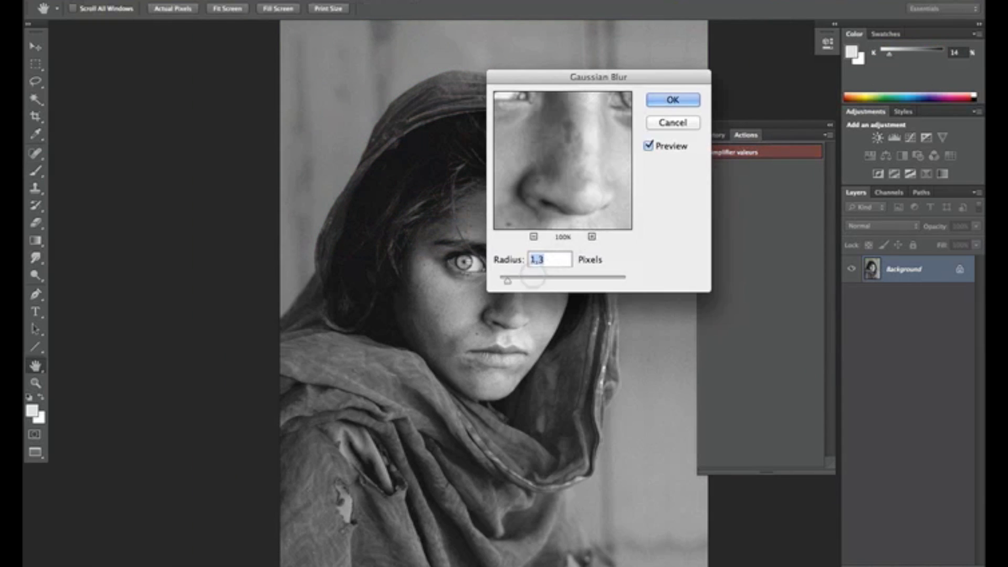
left_click_drag(507, 280, 518, 281)
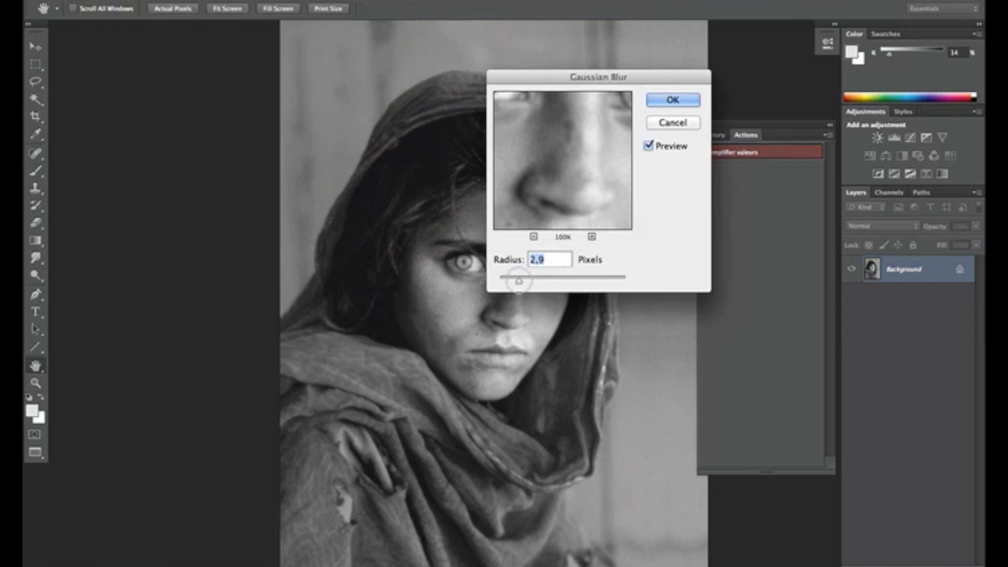
left_click_drag(519, 281, 534, 281)
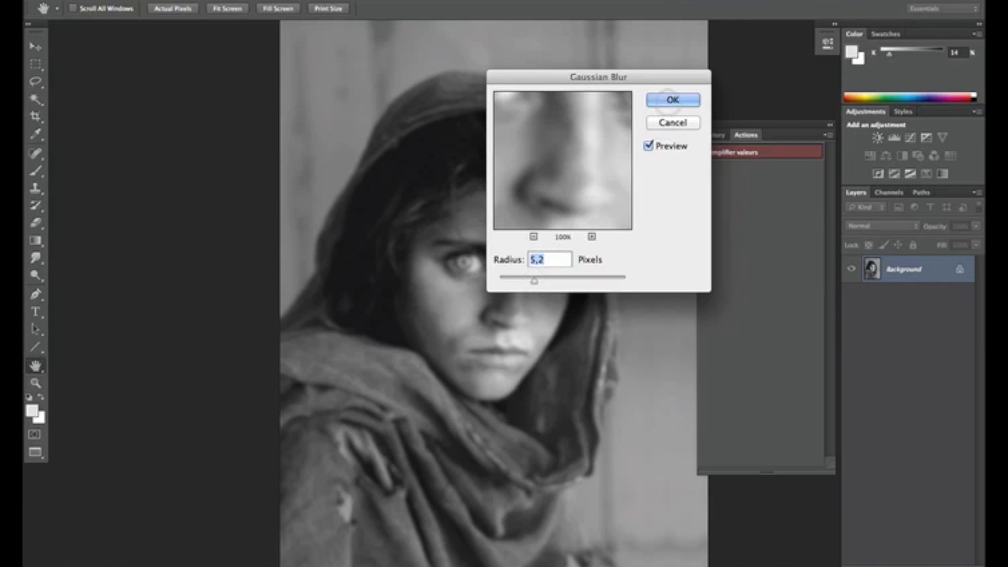
left_click(662, 99)
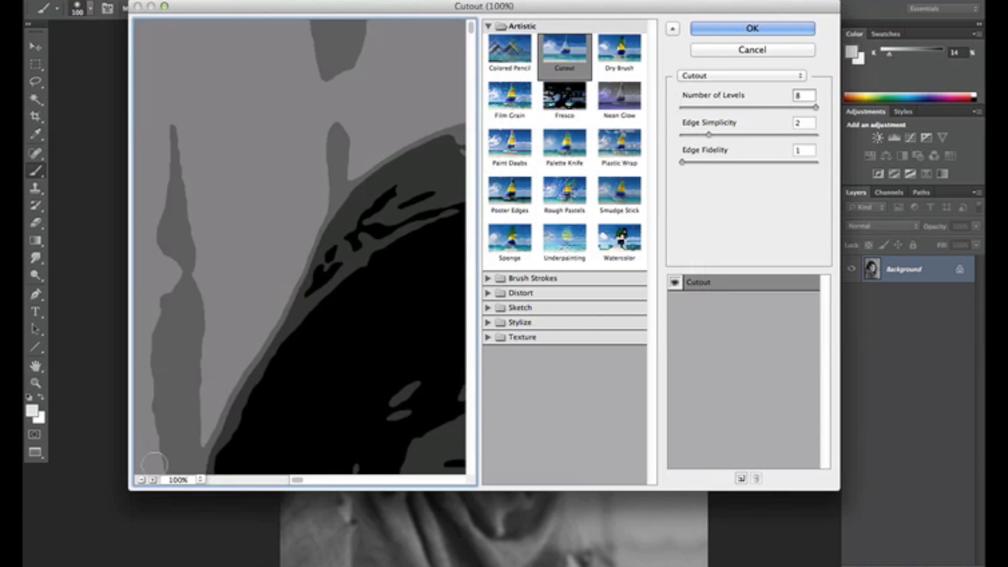
Step: Apply the action's Cutout filter with Number of Levels 7, Edge Simplicity 4 and Edge Fidelity 1
left_click(141, 479)
left_click(140, 479)
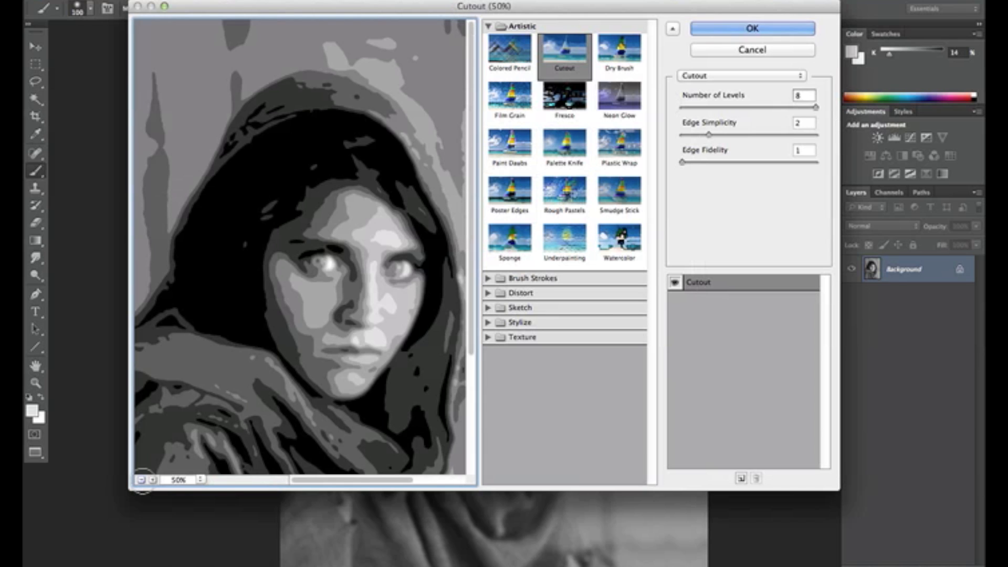
left_click(140, 479)
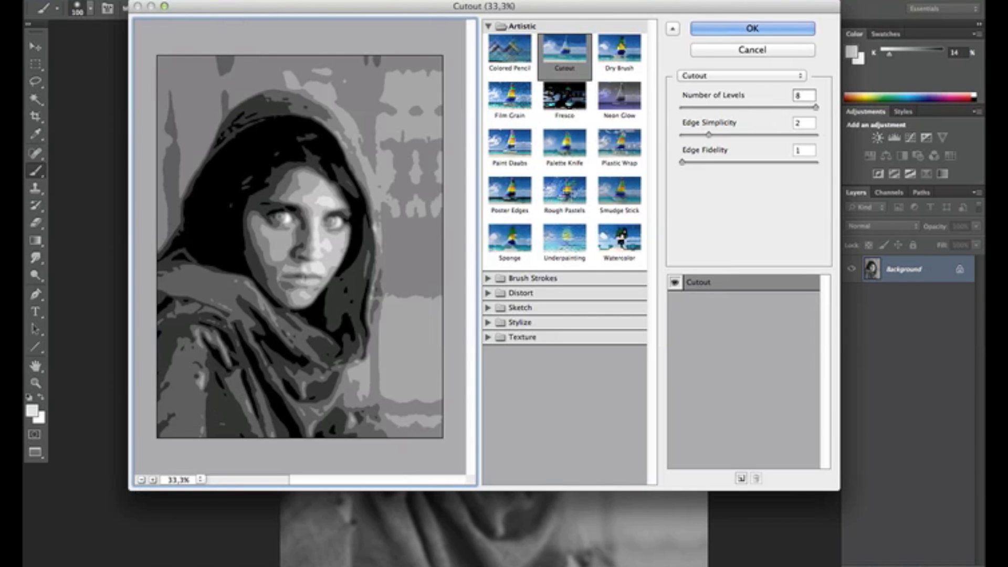
left_click(153, 480)
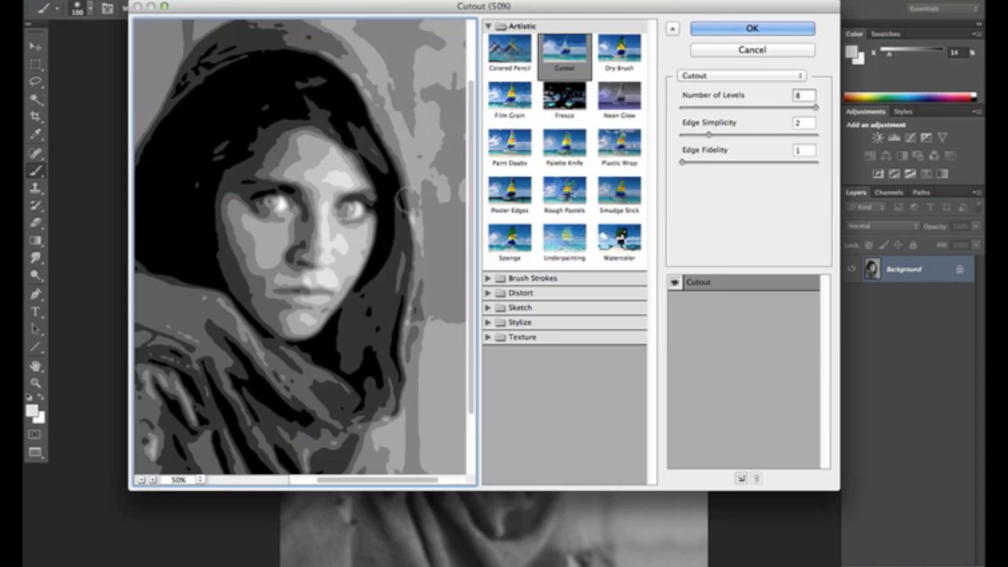
left_click_drag(815, 108, 782, 107)
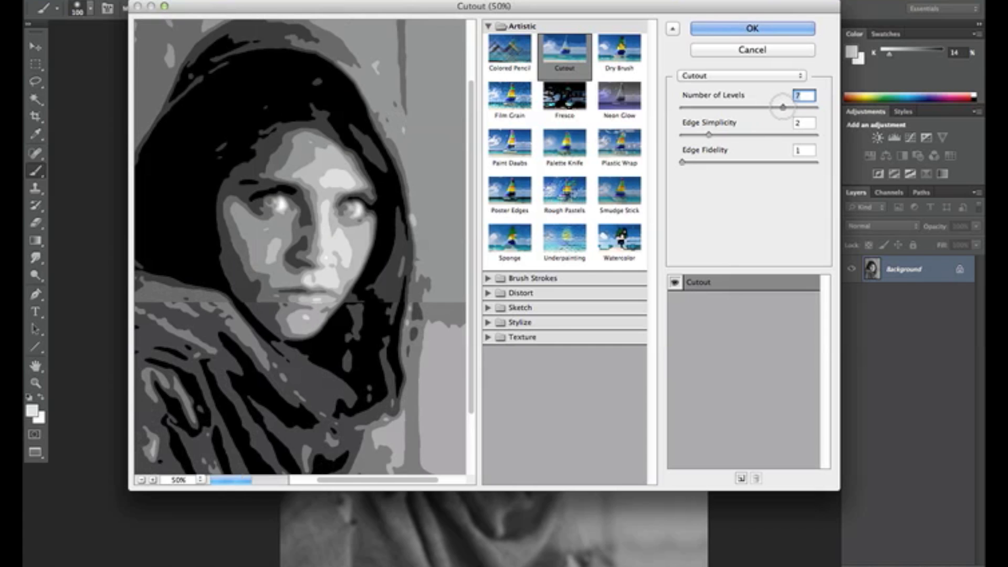
left_click_drag(708, 135, 739, 135)
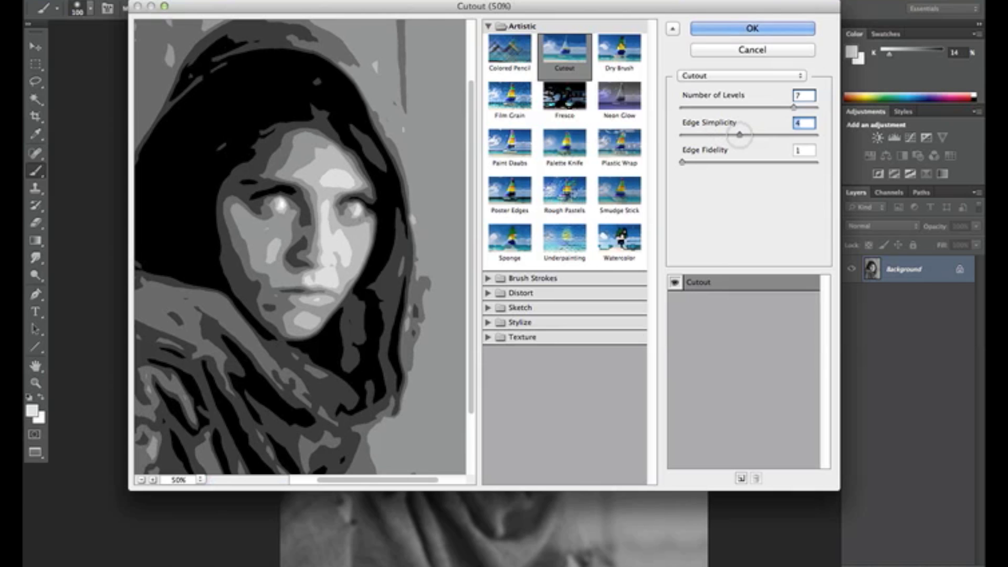
mouse_move(682, 162)
left_mouse_down()
mouse_move(769, 157)
mouse_move(677, 154)
left_mouse_up()
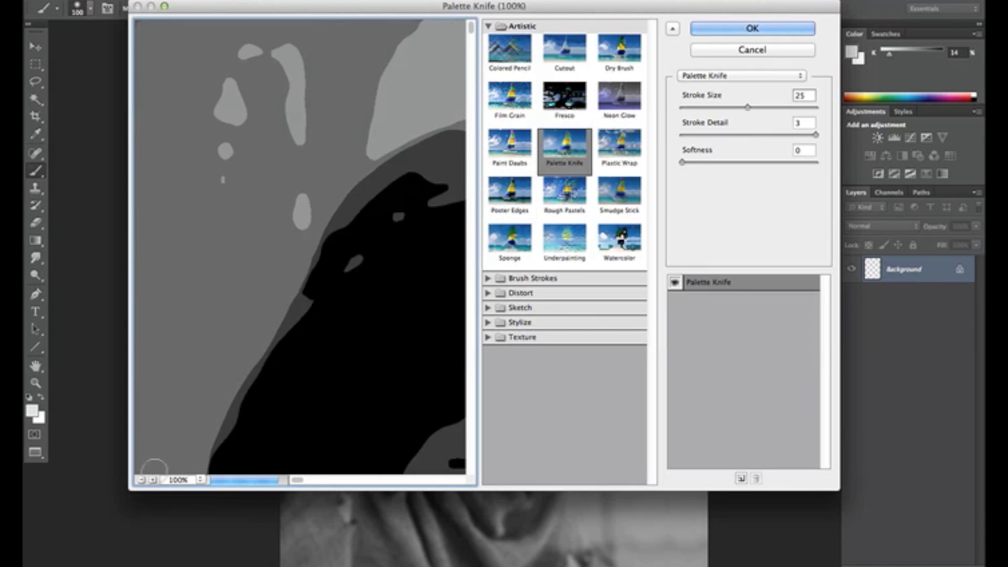
Step: Try the Palette Knife filter with Stroke Size 24 and Stroke Detail 1 while previewing the whole face
left_click(140, 479)
left_click(140, 480)
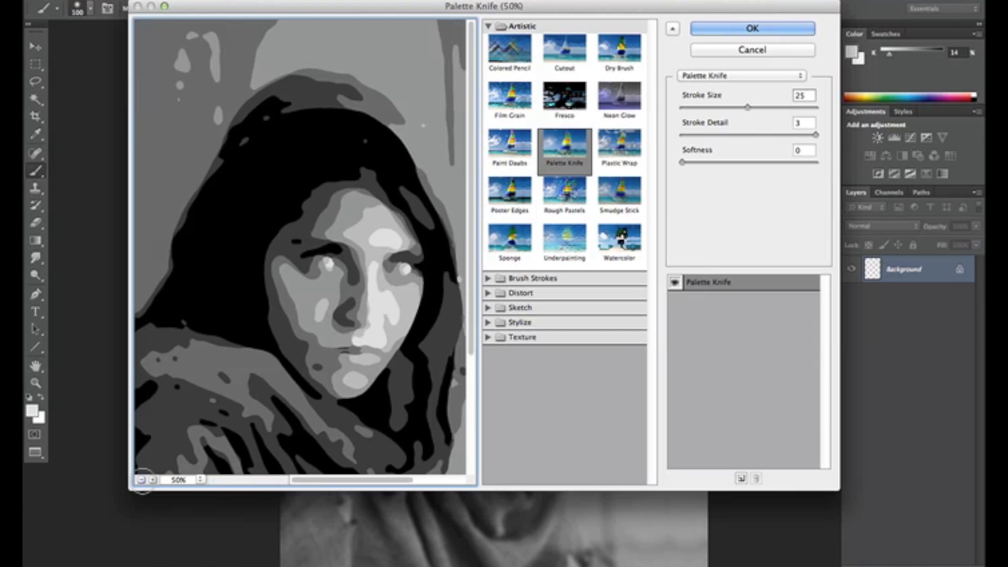
left_click(140, 480)
left_click(153, 479)
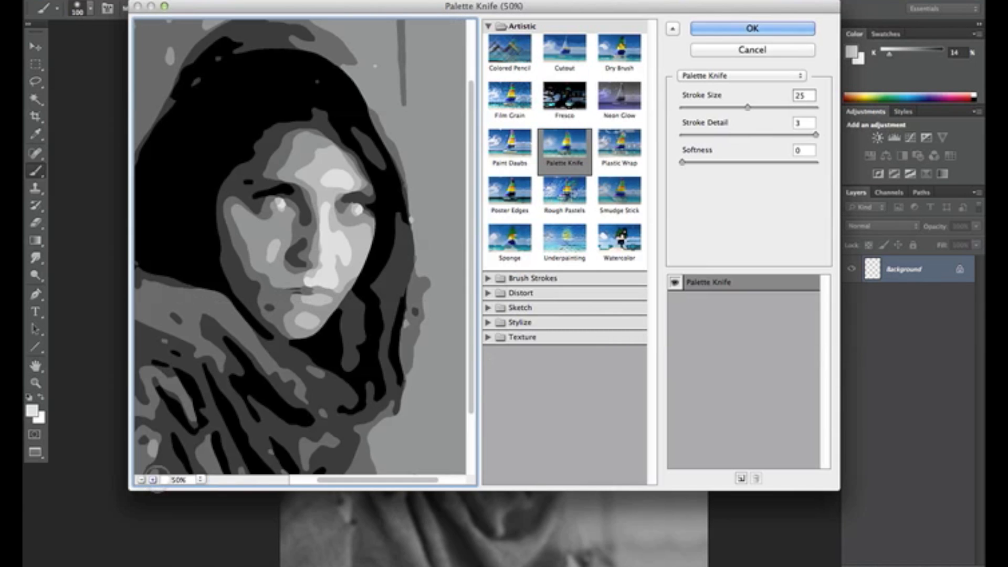
left_click_drag(397, 274, 446, 277)
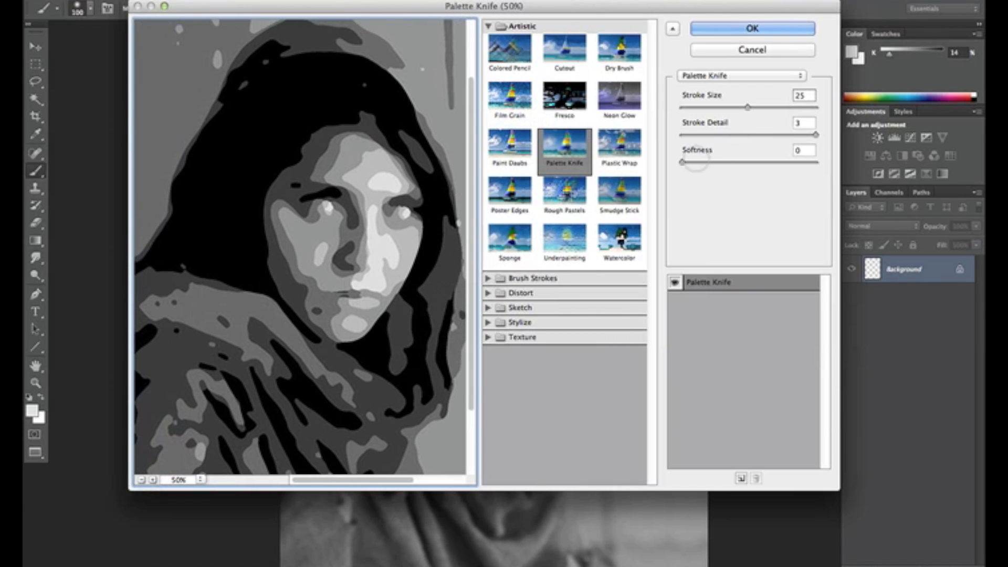
mouse_move(747, 107)
left_mouse_down()
mouse_move(784, 107)
mouse_move(744, 108)
left_mouse_up()
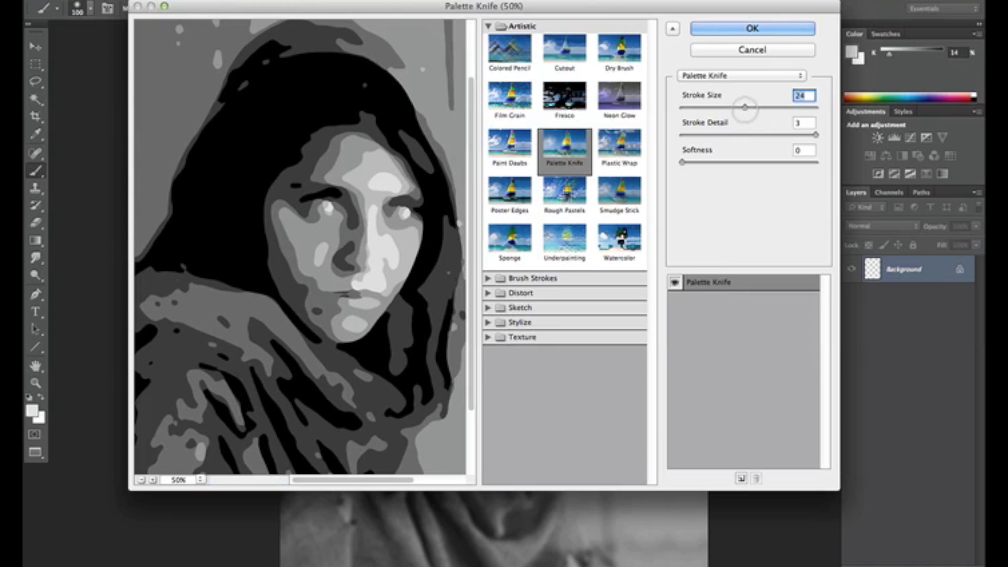
left_click_drag(816, 135, 696, 135)
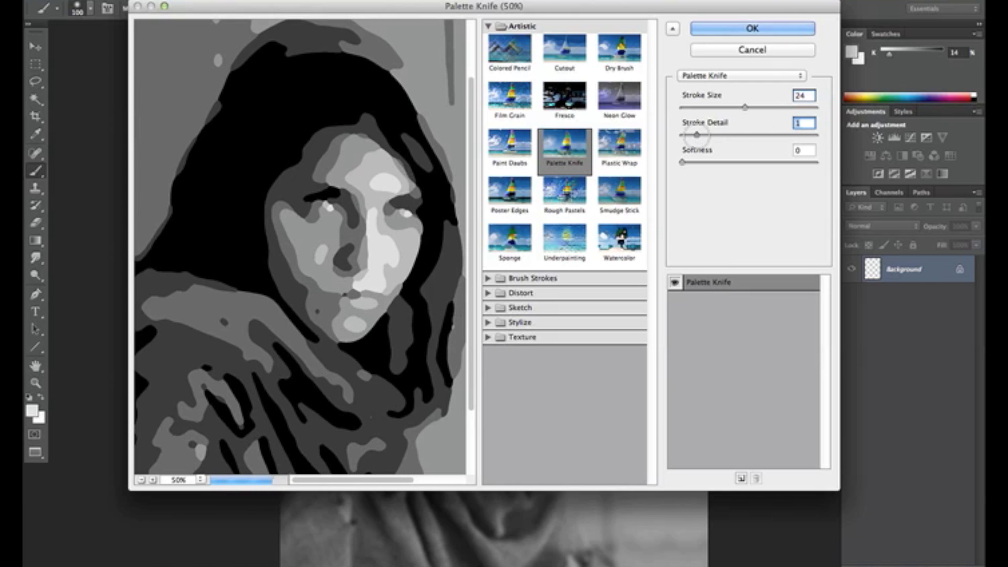
left_click_drag(696, 135, 671, 136)
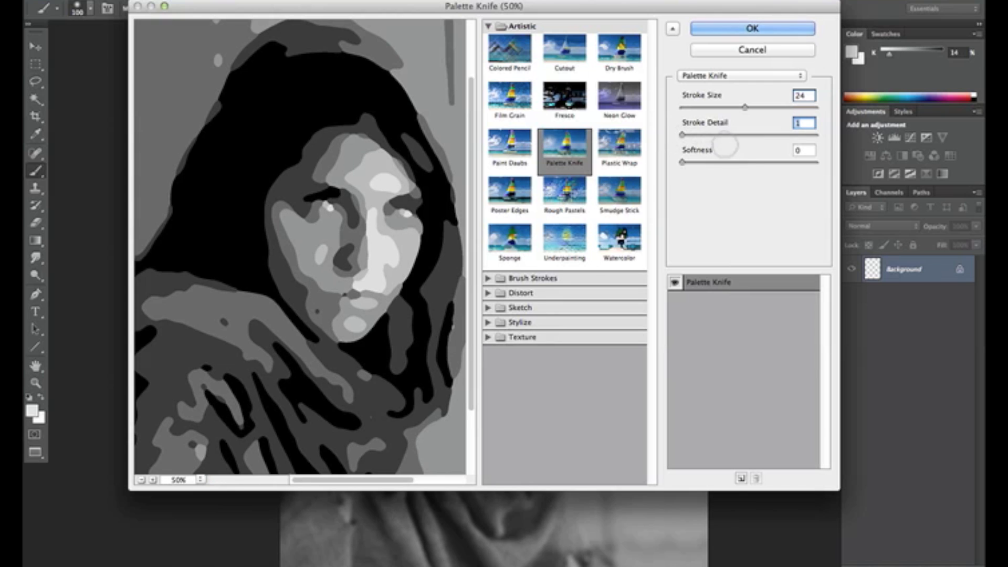
Step: Set the Palette Knife filter to Stroke Size 32, Stroke Detail 3 and Softness 0
left_click_drag(744, 107, 827, 103)
mouse_move(777, 135)
left_mouse_down()
mouse_move(828, 134)
mouse_move(696, 107)
left_mouse_up()
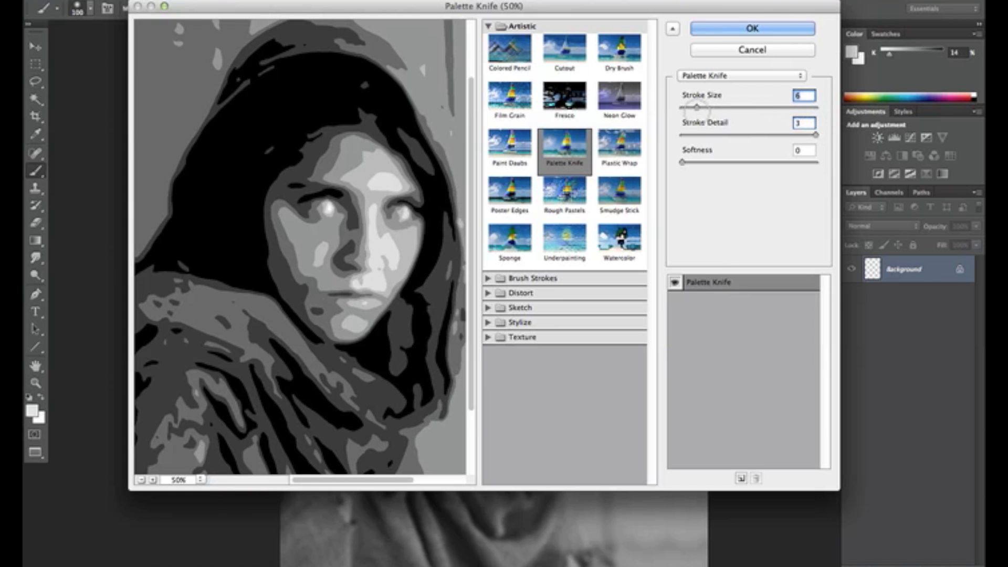
mouse_move(696, 107)
left_mouse_down()
mouse_move(683, 107)
mouse_move(765, 107)
left_mouse_up()
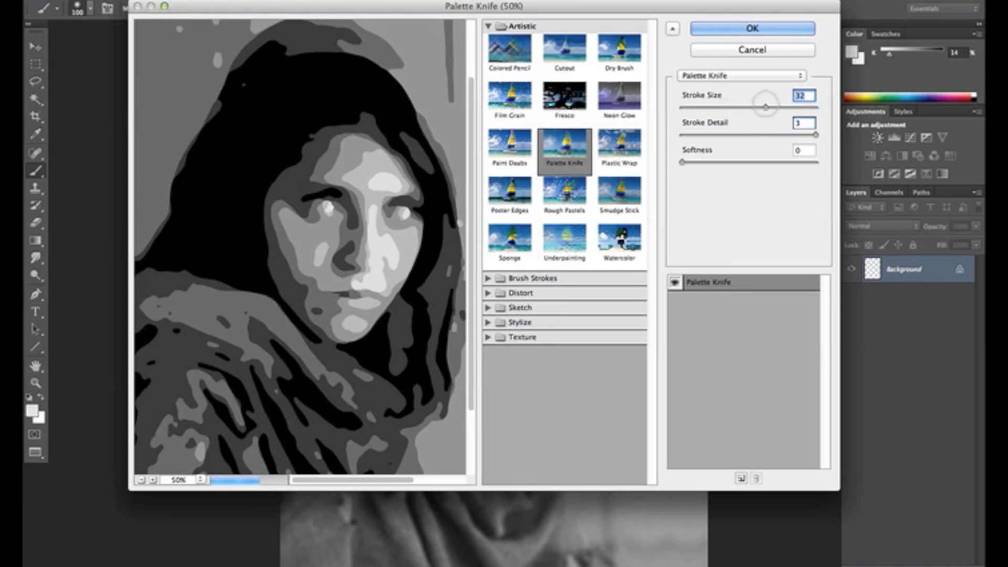
mouse_move(815, 135)
left_mouse_down()
mouse_move(745, 134)
mouse_move(783, 134)
left_mouse_up()
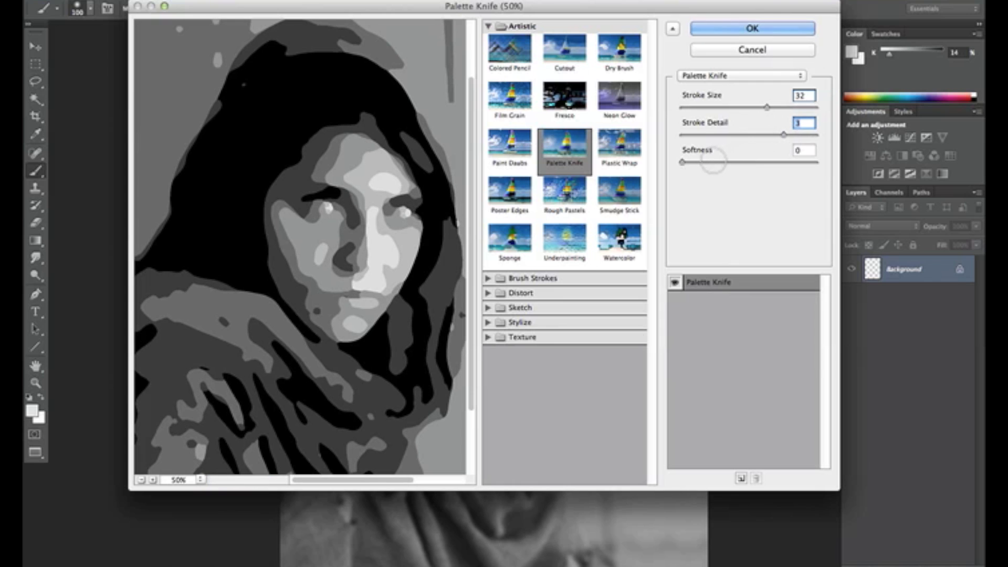
left_click(744, 162)
left_click_drag(748, 162, 659, 158)
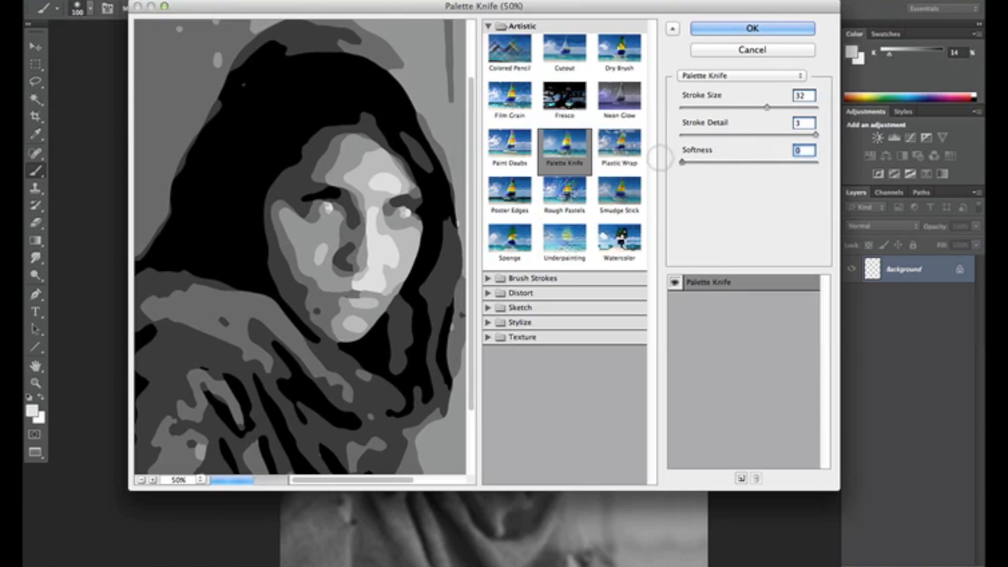
Step: Apply the Palette Knife filter, and in Curves sample the black point in the dark hood and the white point in the face's bright highlight
left_click(754, 27)
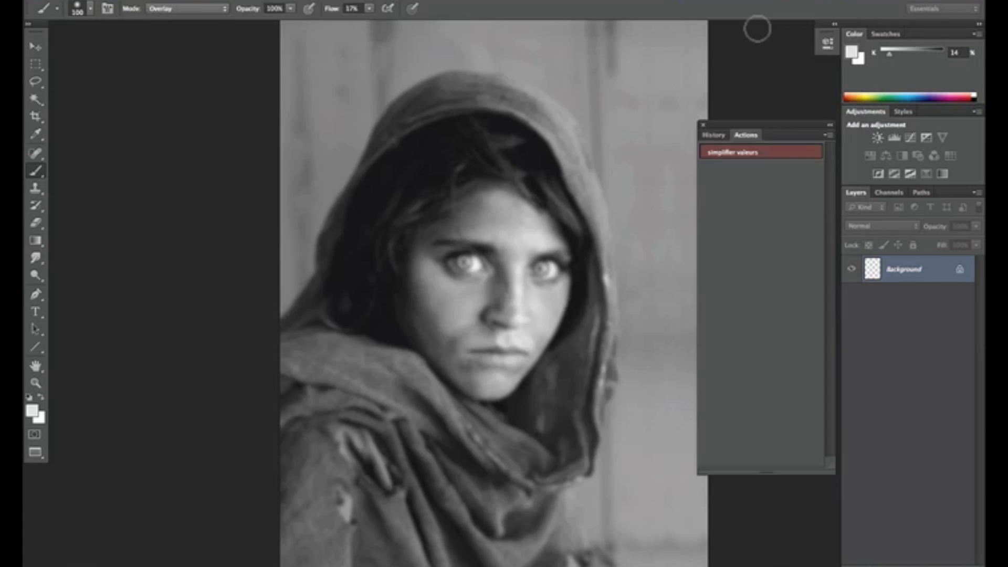
key("ctrl+m")
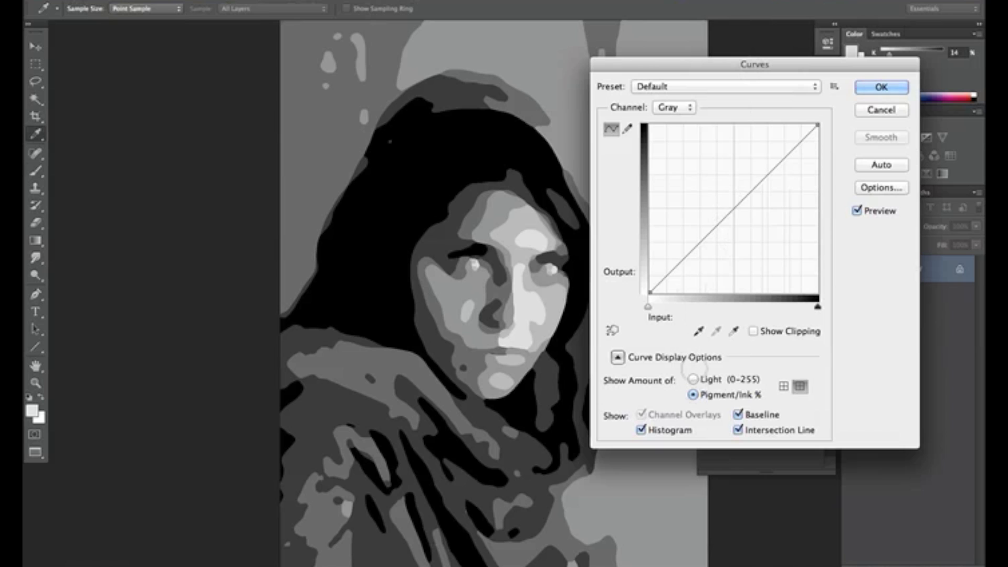
left_click_drag(714, 61, 749, 32)
left_click(734, 307)
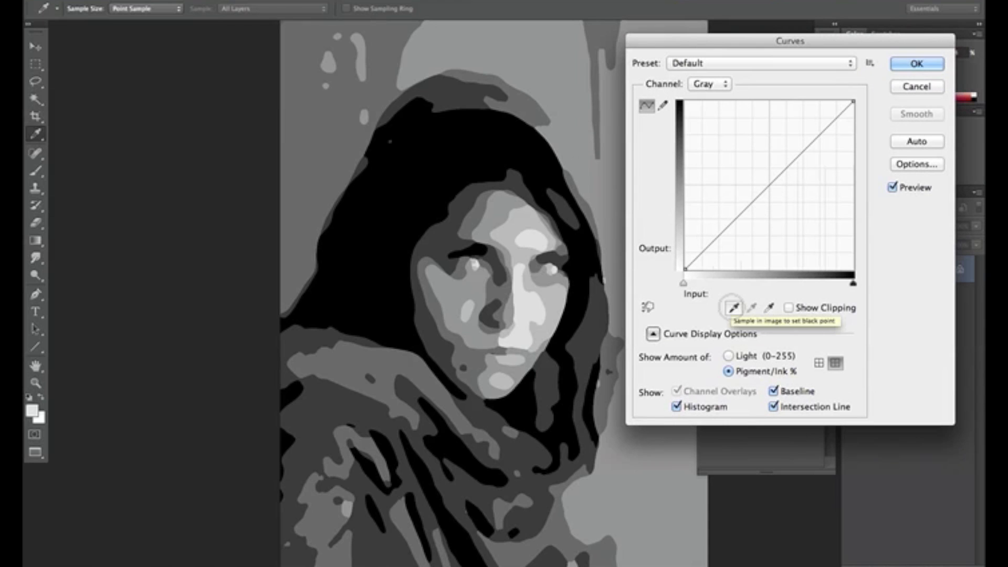
left_click(435, 173)
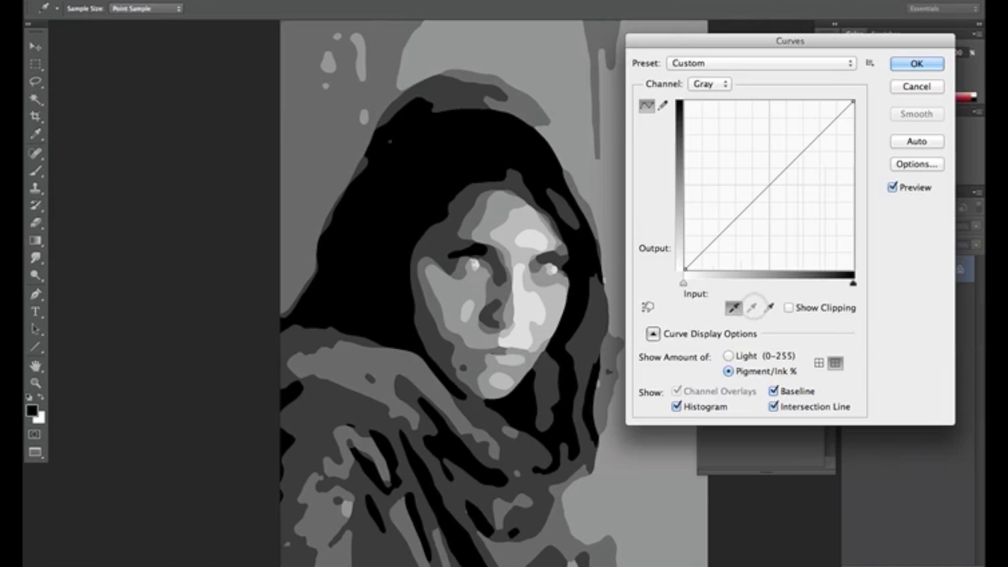
left_click(768, 308)
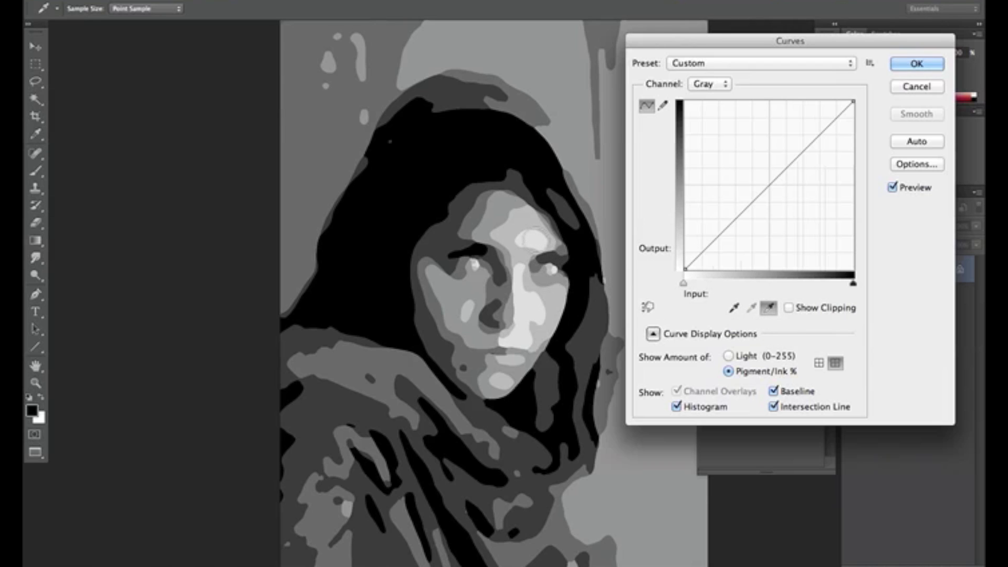
left_click(529, 311)
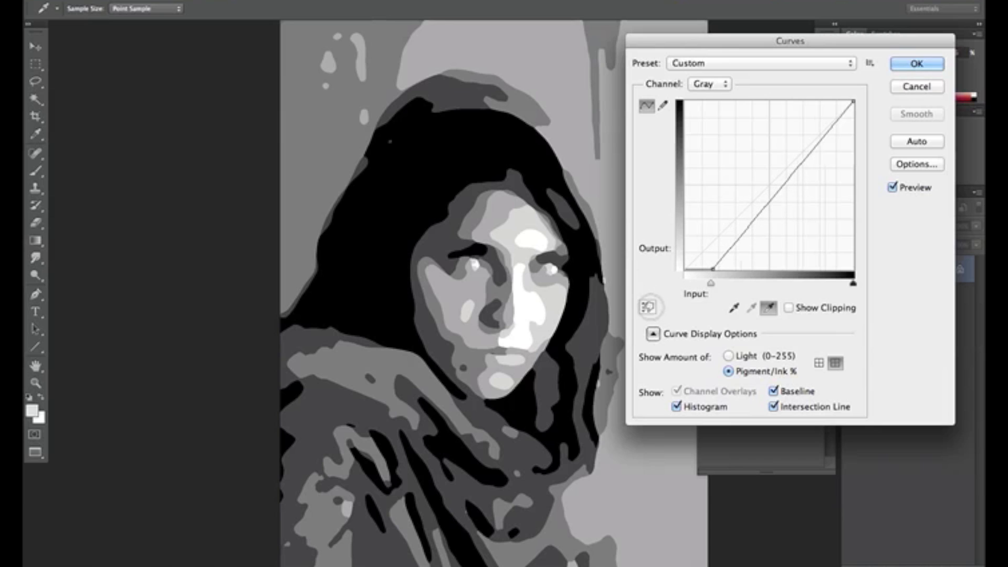
Step: Lighten the forehead midtones with an on-image Curves point at Input 50 and Output 35, and apply the curve
left_click(648, 308)
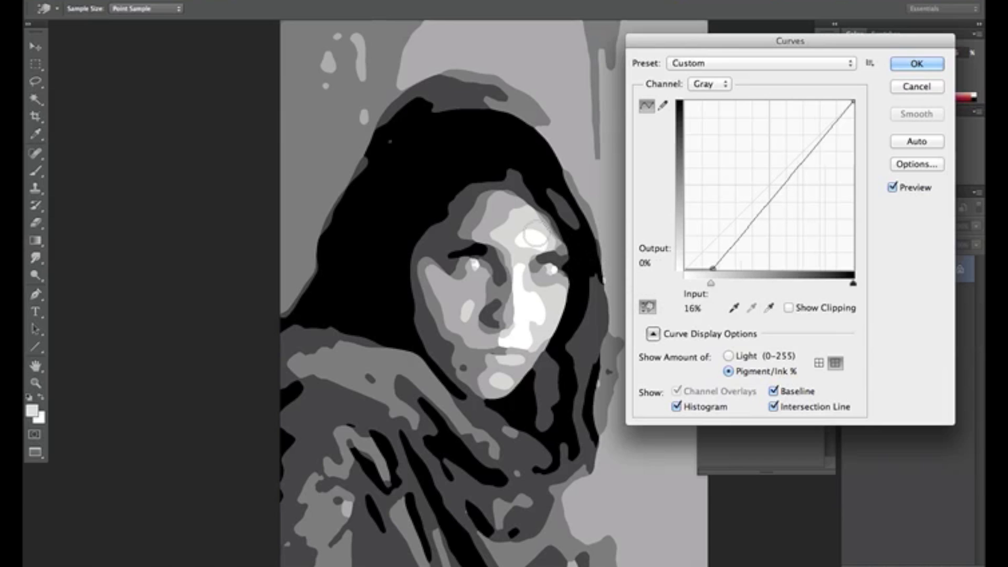
left_click(498, 210)
left_click_drag(498, 210, 499, 212)
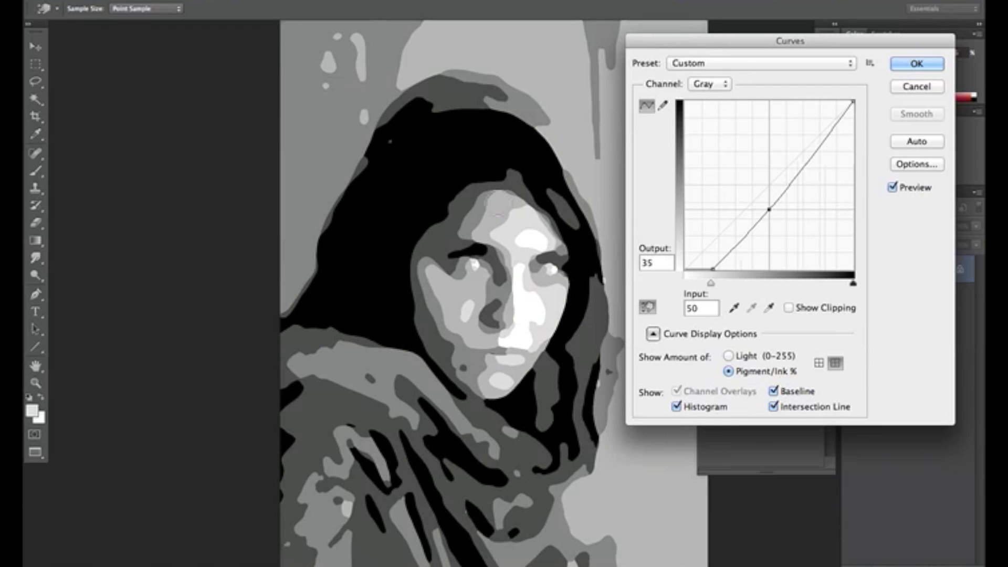
left_click_drag(498, 212, 498, 213)
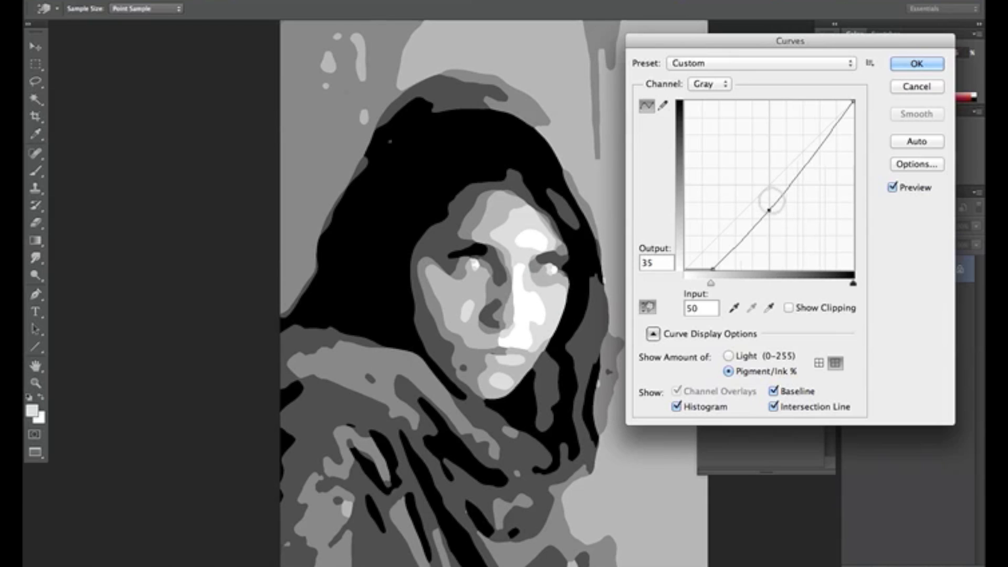
left_click_drag(769, 210, 769, 207)
left_click_drag(768, 206, 769, 209)
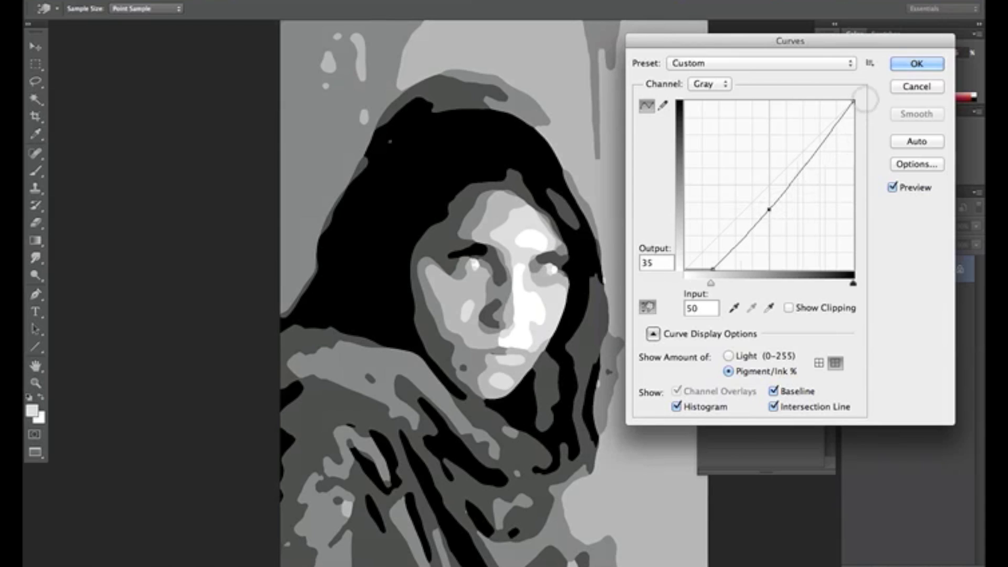
left_click(916, 63)
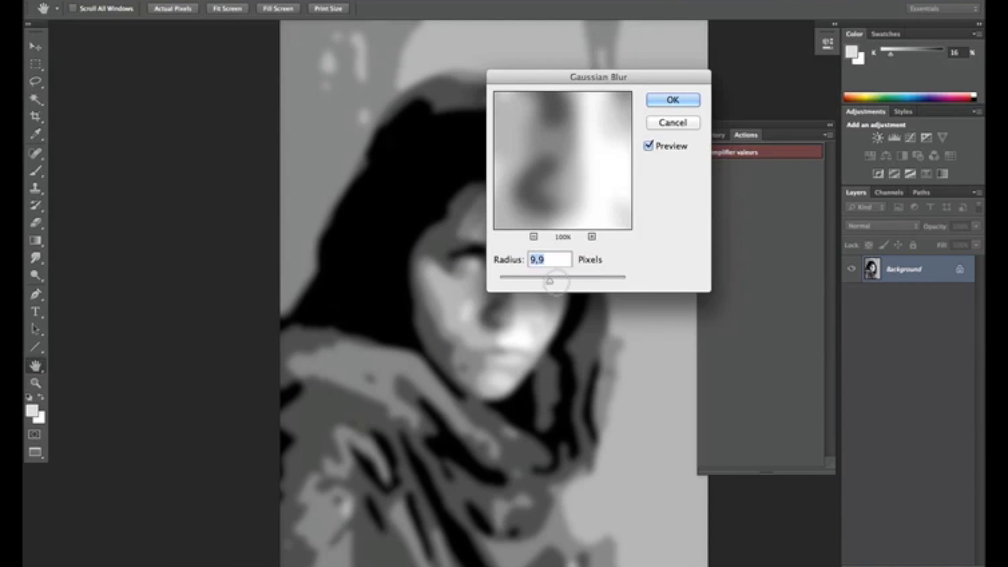
Step: Apply the action's next Gaussian Blur with a radius of 4,8 pixels
mouse_move(547, 279)
left_mouse_down()
mouse_move(525, 278)
mouse_move(540, 278)
left_mouse_up()
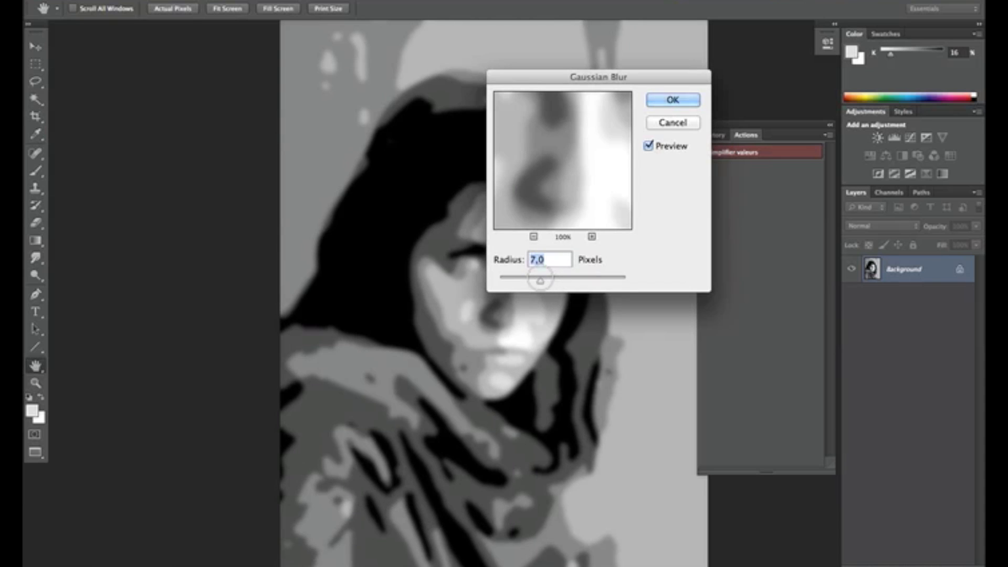
left_click_drag(540, 281, 539, 281)
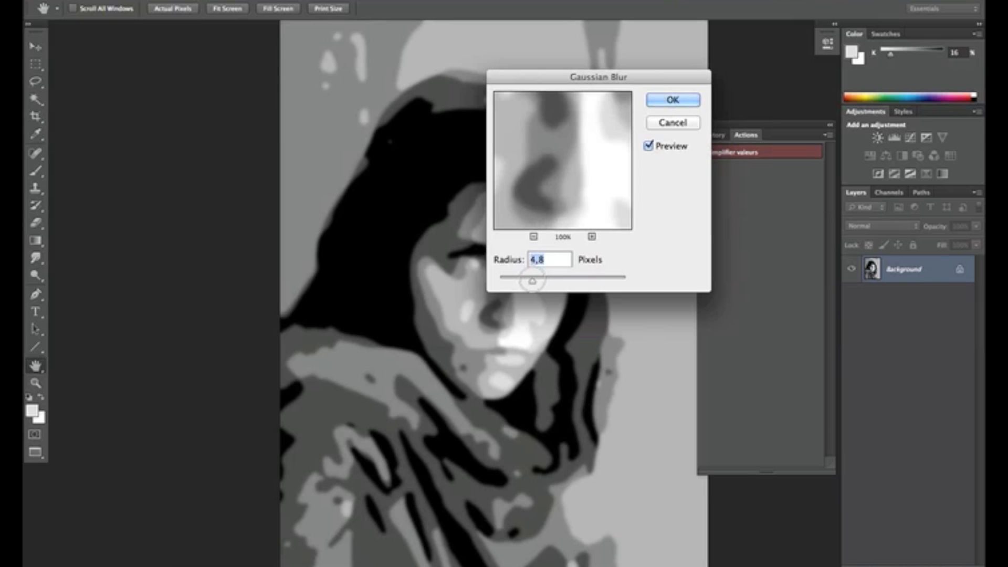
left_click(673, 102)
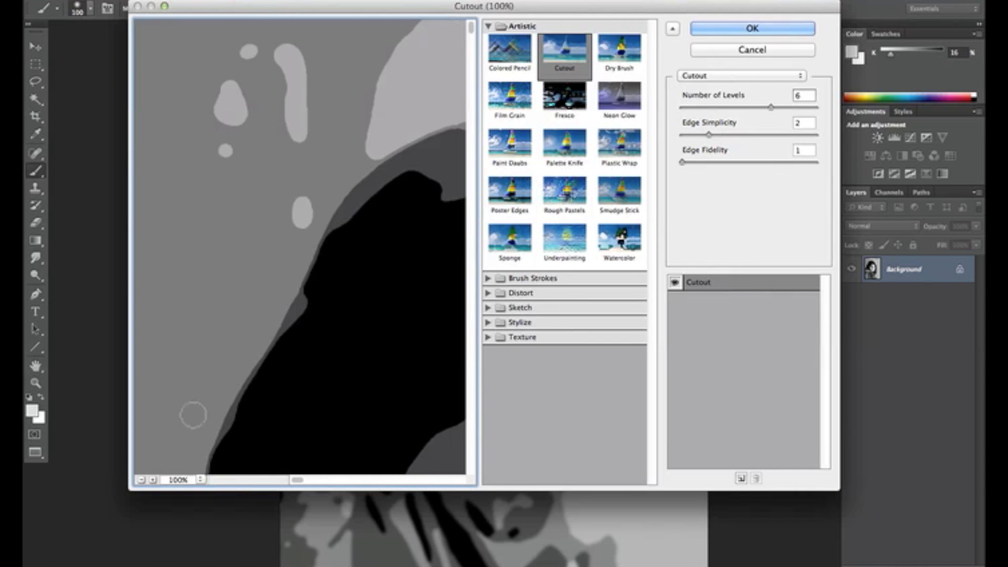
Step: Apply the action's final Cutout filter with Number of Levels 6, Edge Simplicity 4 and Edge Fidelity 1
left_click(140, 480)
left_click(141, 480)
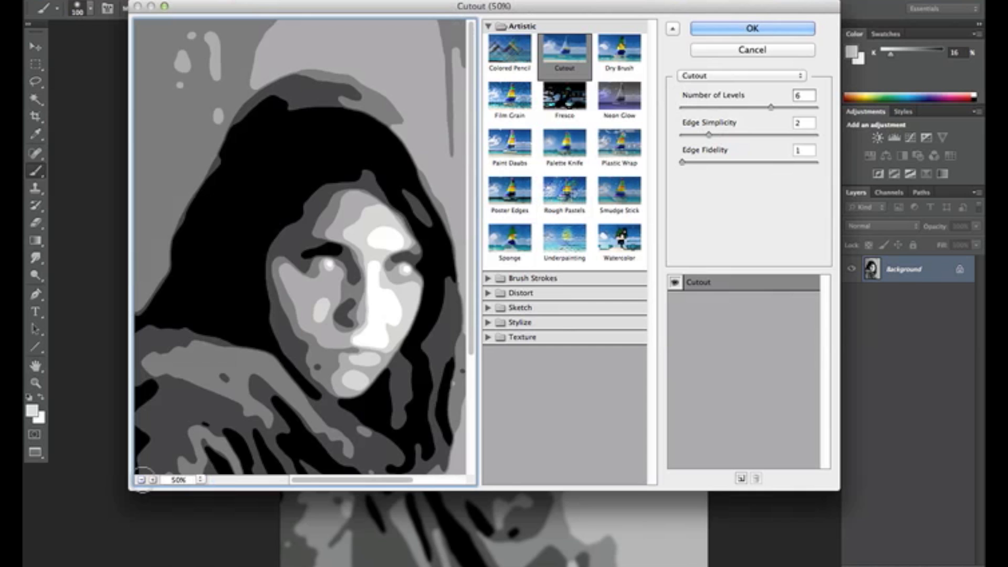
left_click(141, 479)
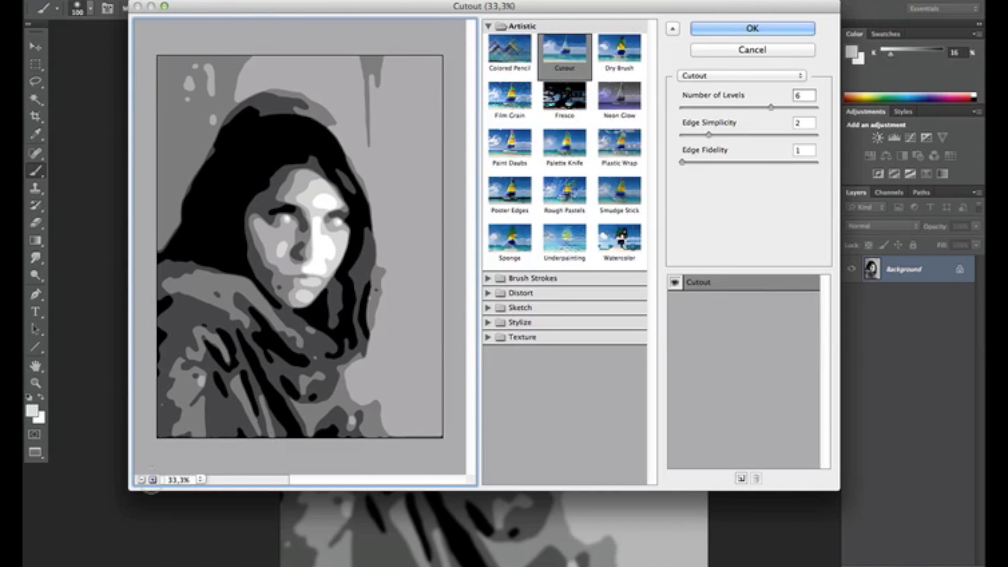
left_click(153, 480)
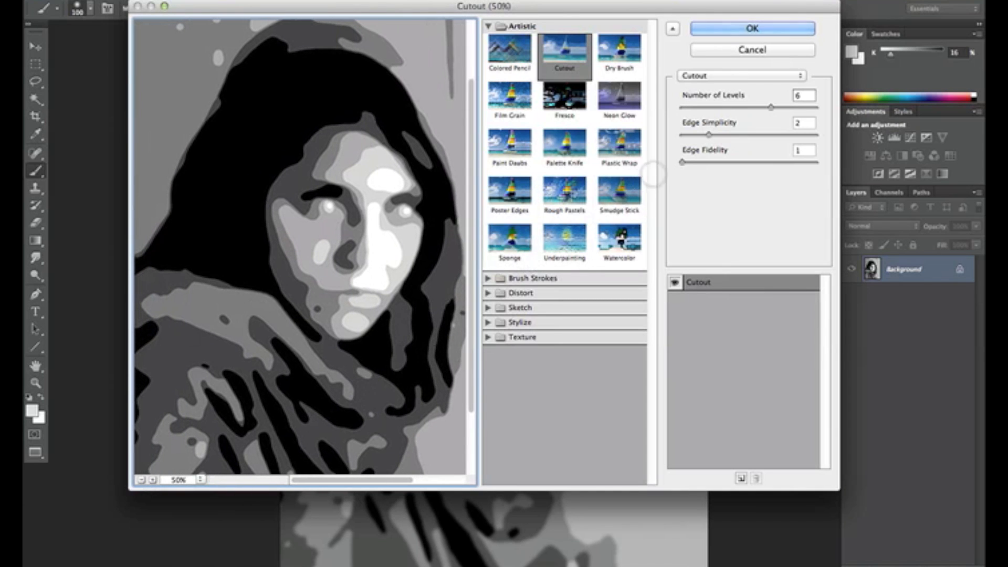
left_click_drag(709, 134, 773, 107)
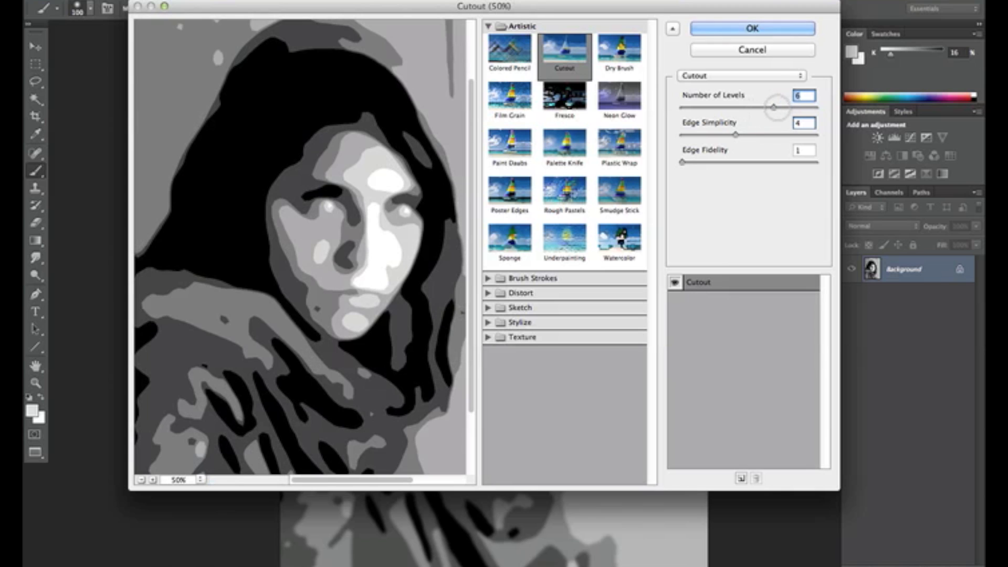
left_click(766, 25)
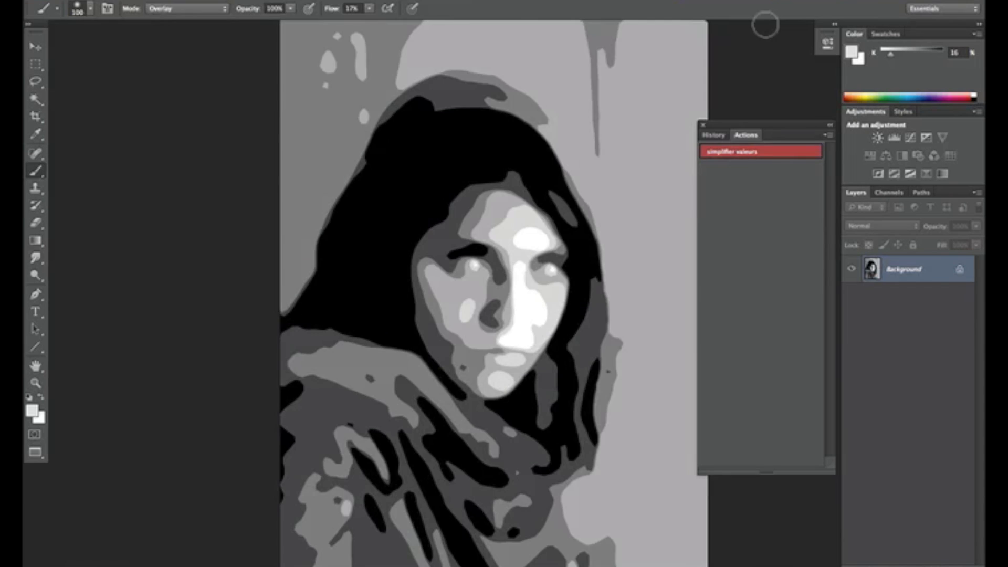